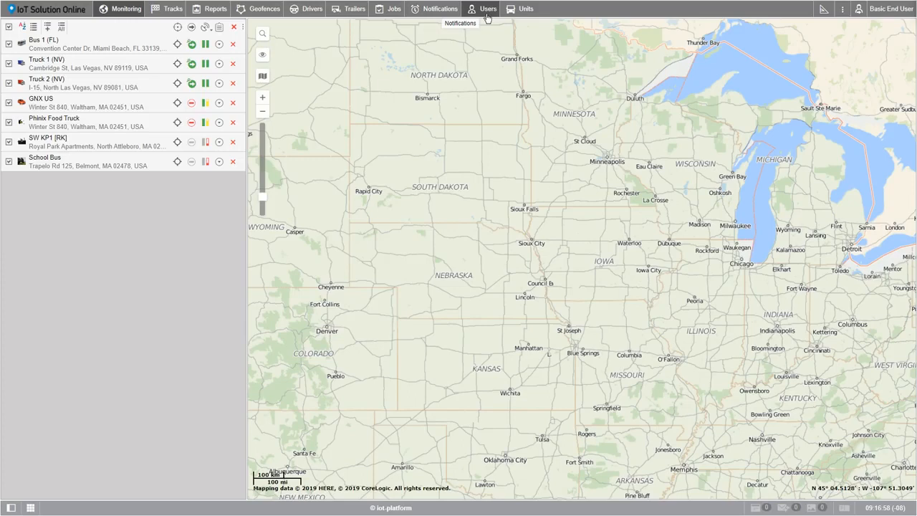
Start a new user in the Users section and enter the e-mail address as the user's name.
left_click(487, 15)
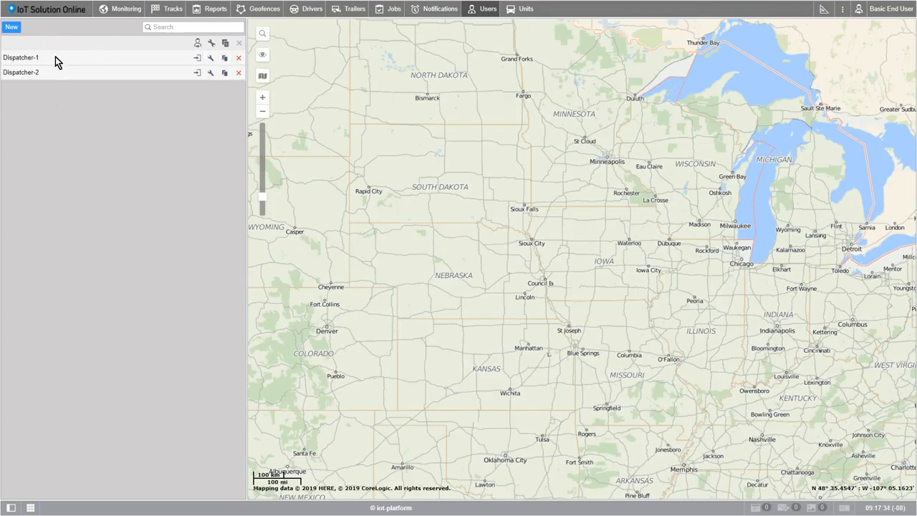
left_click(11, 27)
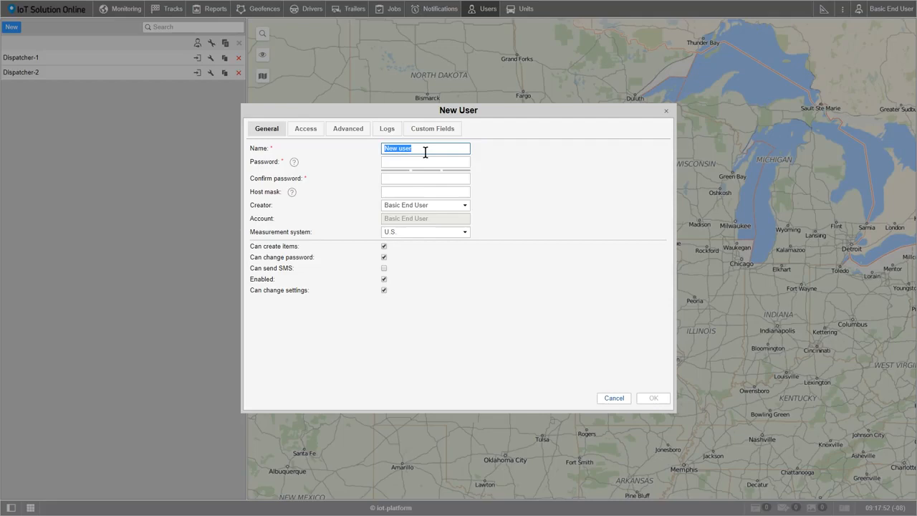
type("basic@user.com")
key("Tab")
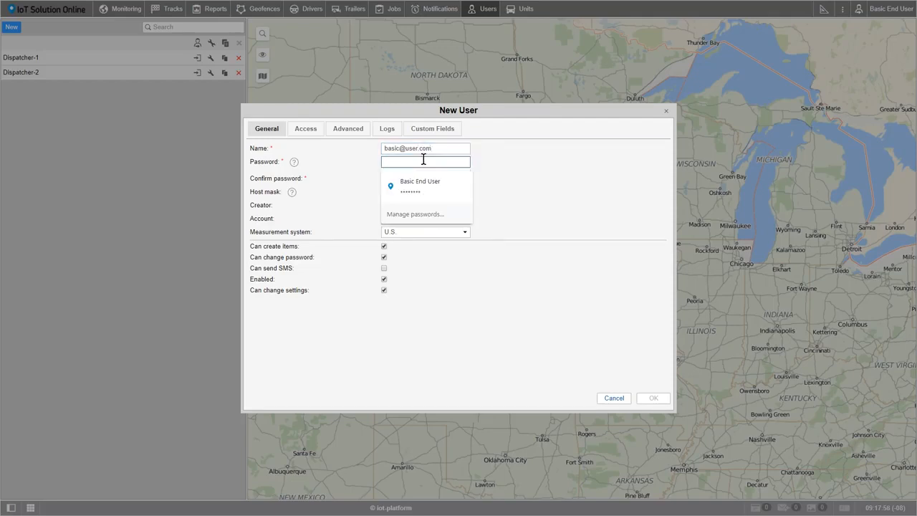
Enter the new user's password and repeat it in the confirmation field.
key("ctrl+v")
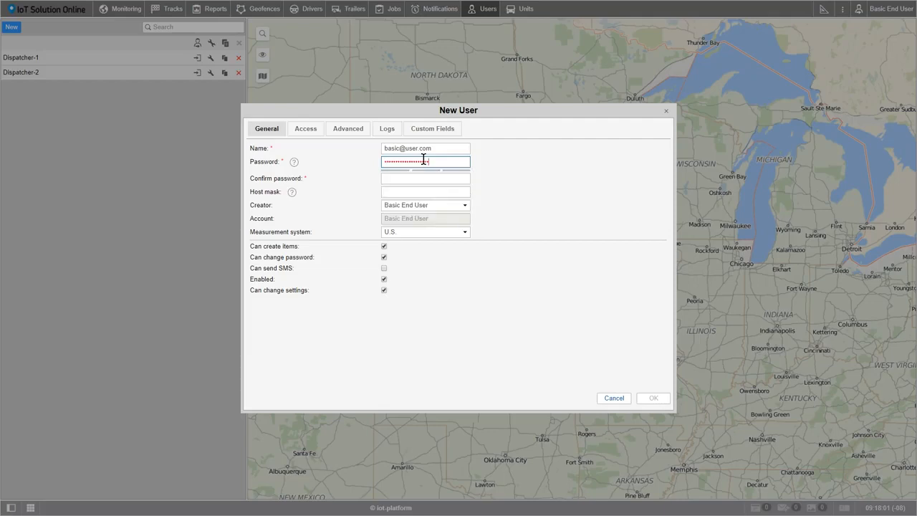
left_click(425, 179)
key("ctrl+v")
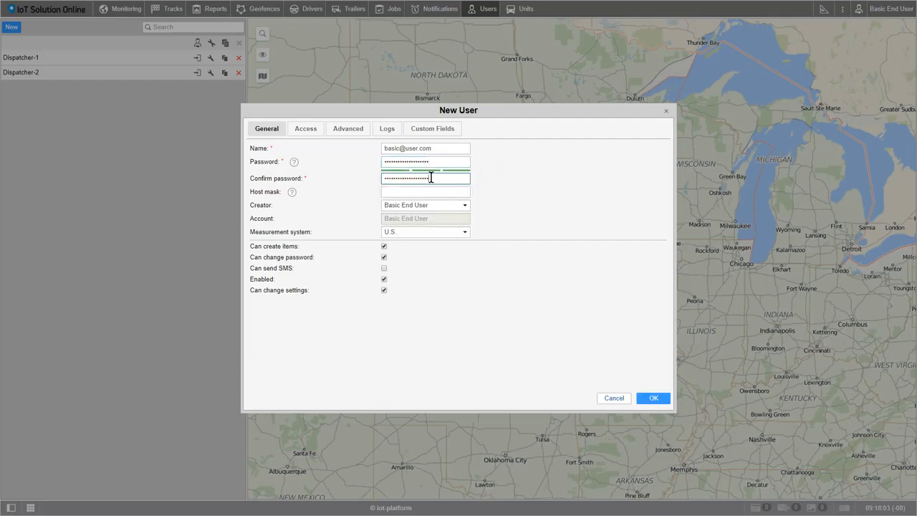
left_click(374, 174)
Set the new user's creator to Dispatcher-2 and the measurement system to U.S.
mouse_move(294, 162)
mouse_move(292, 194)
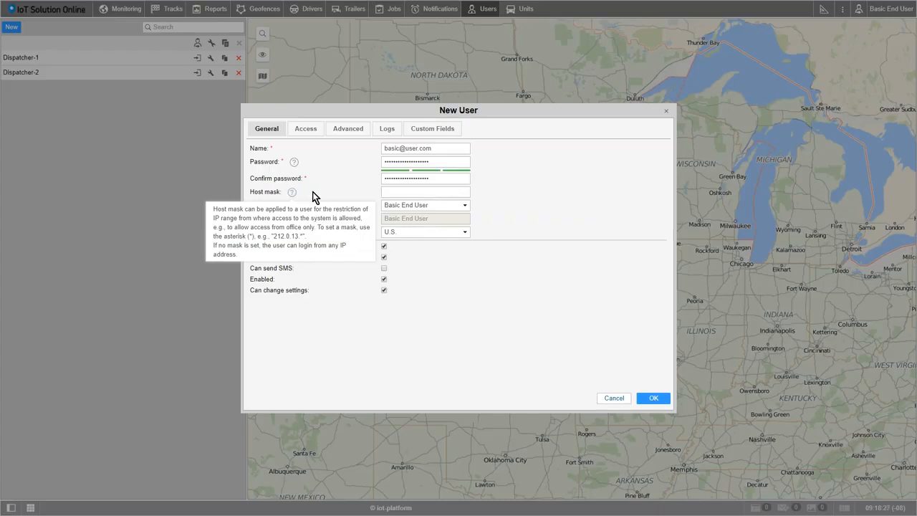
left_click(467, 206)
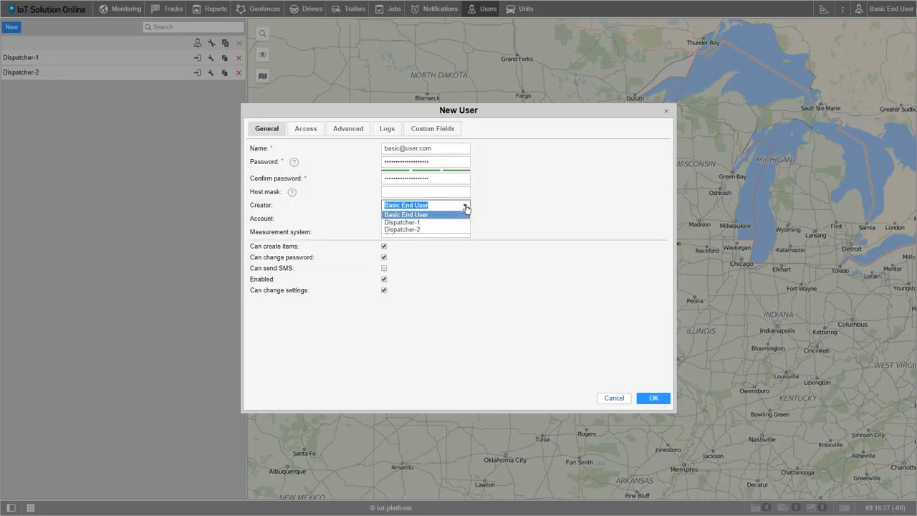
left_click(427, 230)
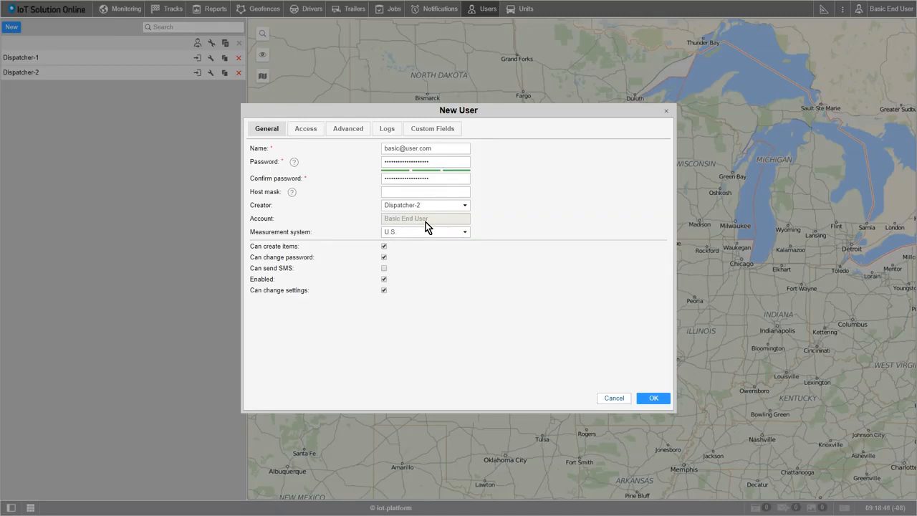
left_click(464, 234)
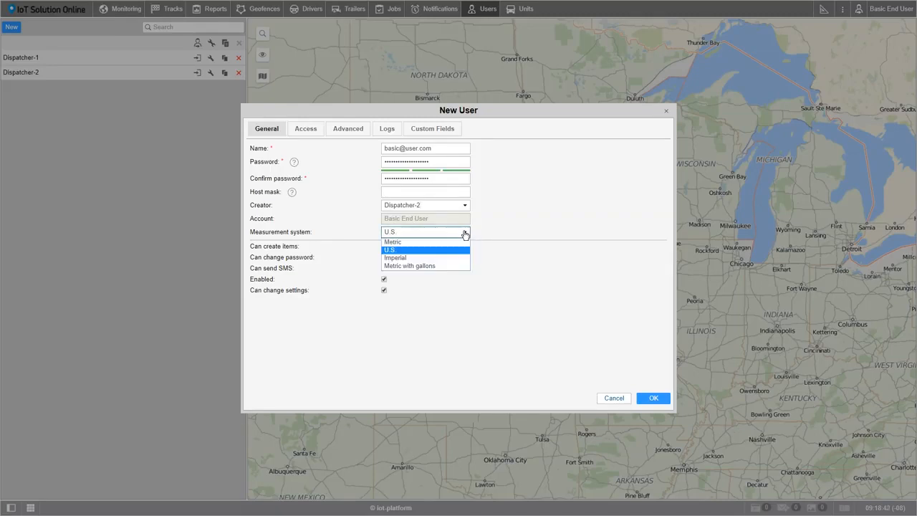
left_click(447, 247)
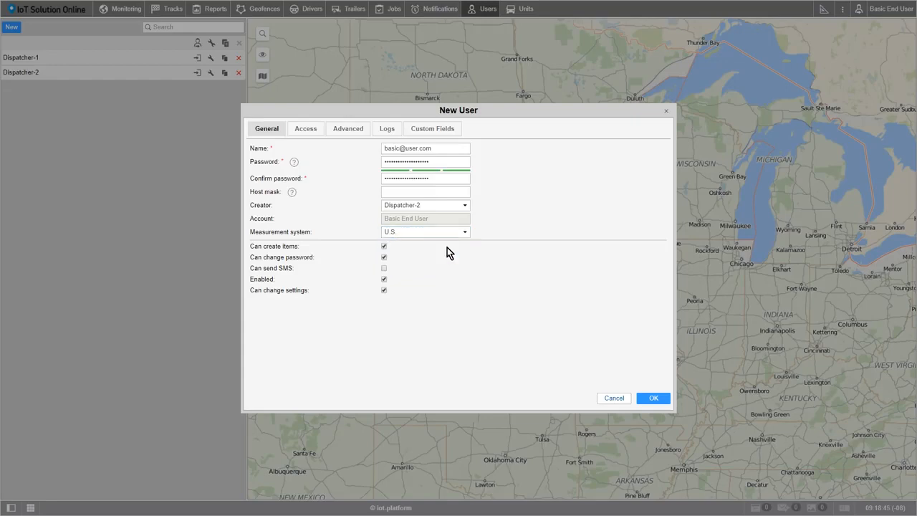
Grant the new user full access to all units from Bus 1 (FL) to Truck 2 (NV) and to the Basic End User resource.
mouse_move(385, 250)
left_click(299, 131)
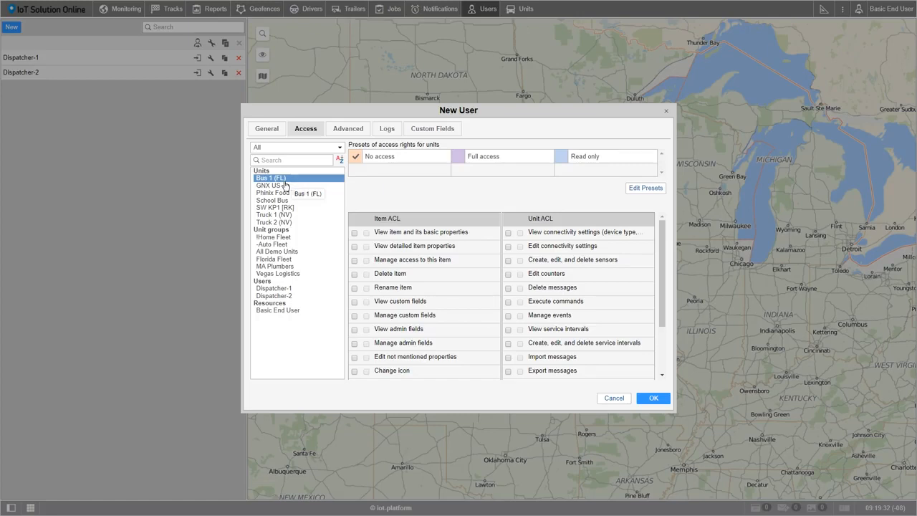
left_click(287, 224, "shift")
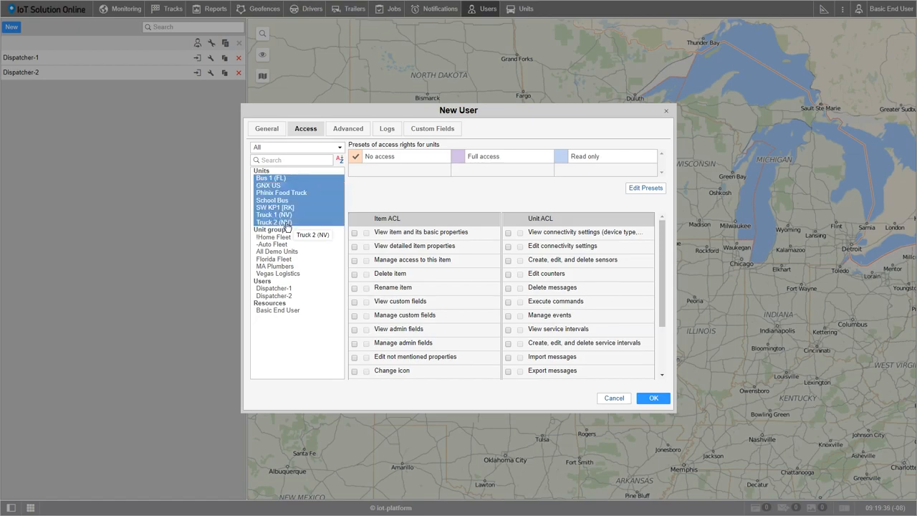
left_click(459, 159)
left_click(284, 310)
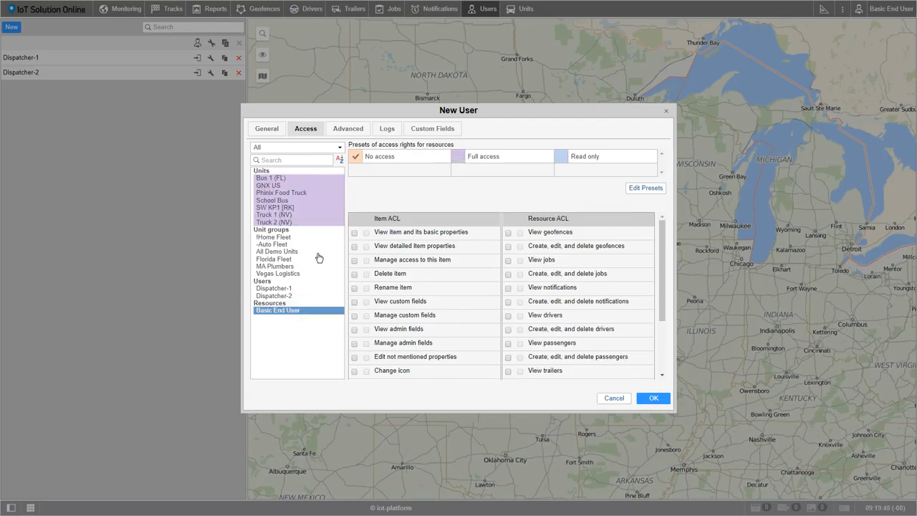
left_click(458, 157)
Fill in the new user's e-mail in the advanced settings and enable notification about account blocking by e-mail.
left_click(344, 133)
left_click_drag(413, 147, 524, 151)
type("basci")
key("BackSpace")
key("BackSpace")
type("ic")
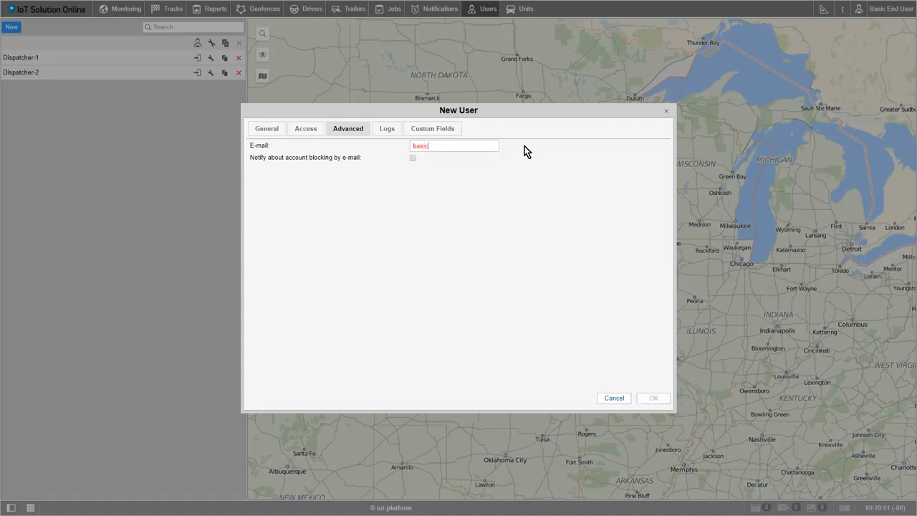
type("@user.com")
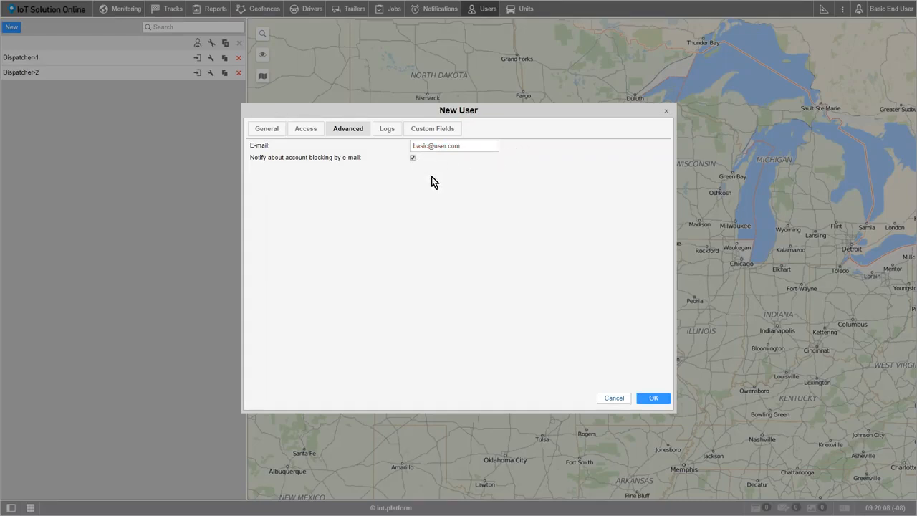
left_click(391, 132)
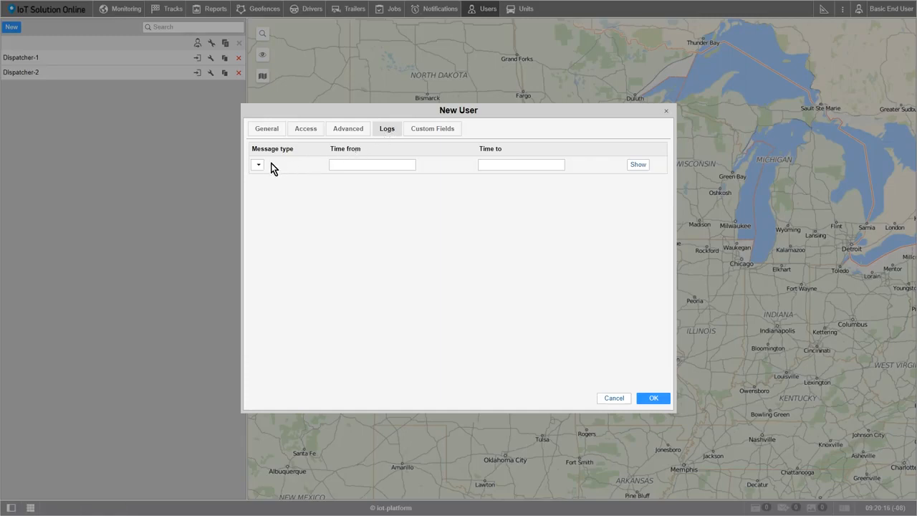
left_click(335, 164)
left_click(489, 164)
Add a custom field named Position with the value Dispatcher and its checkbox ticked, and save the new user.
left_click(440, 136)
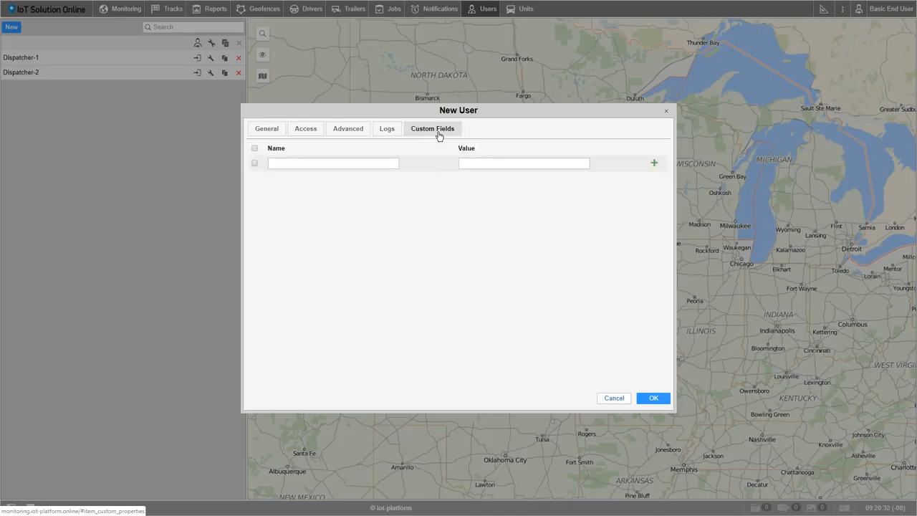
left_click(255, 162)
left_click(298, 164)
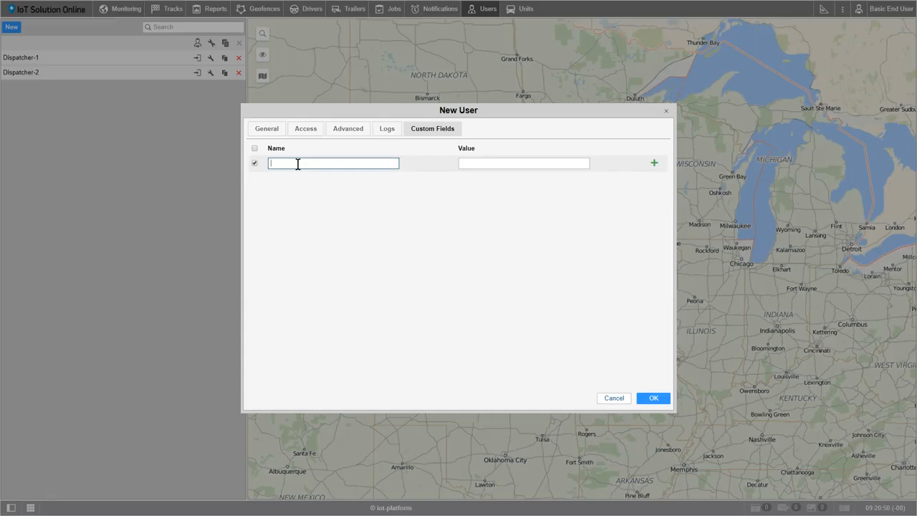
type("Position")
left_click(463, 162)
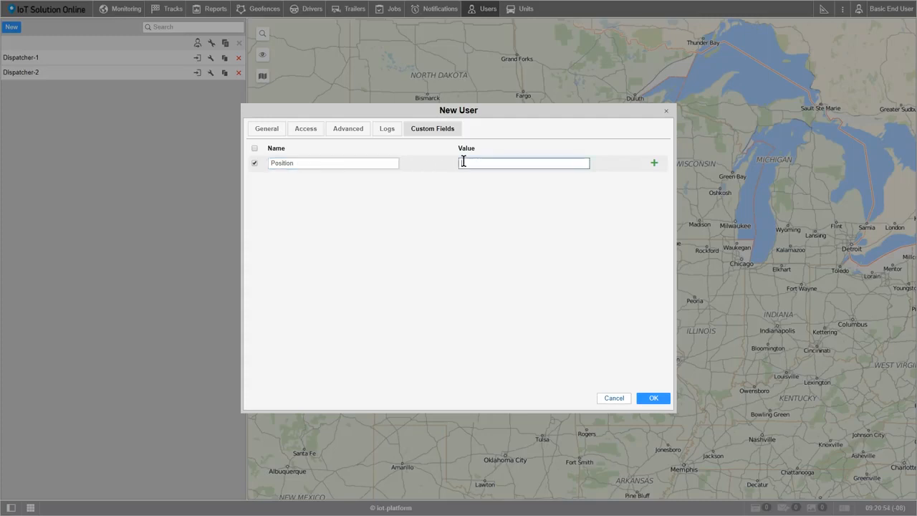
type("Dispatcher")
left_click(654, 163)
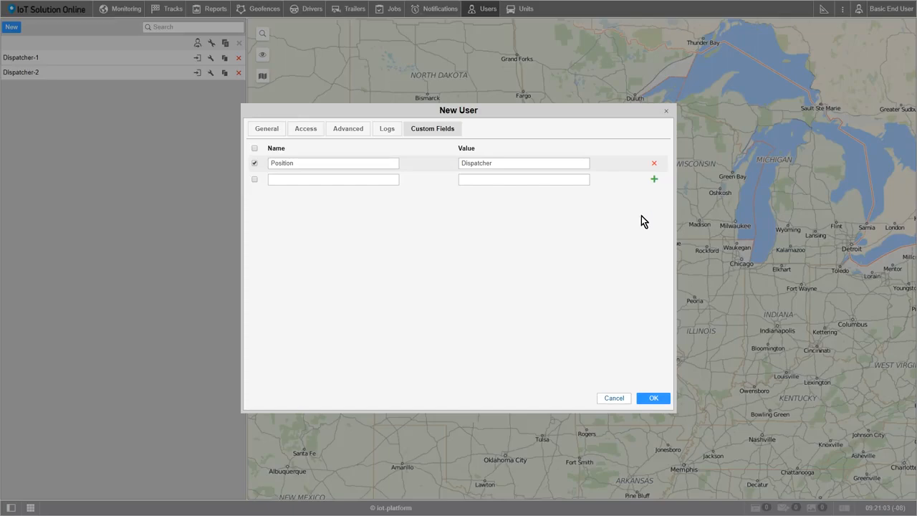
left_click(656, 402)
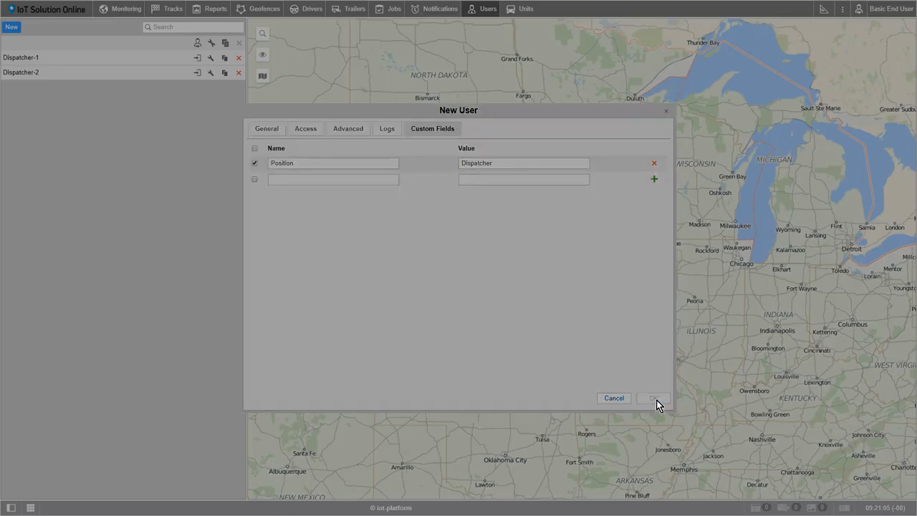